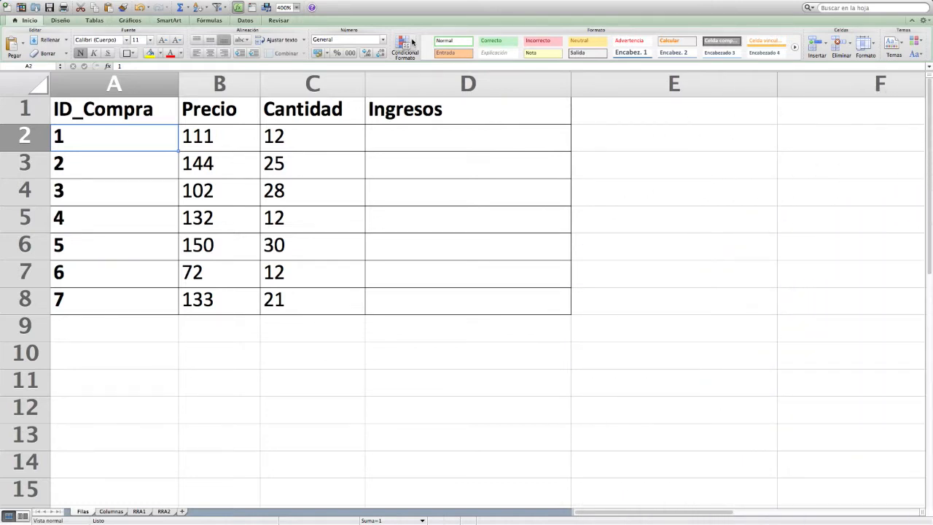
# Step: Enter the Ingresos formula =B2*C2 in D2 and fill it down through D8
pyautogui.press('Right')
pyautogui.press('Right')
pyautogui.press('Right')
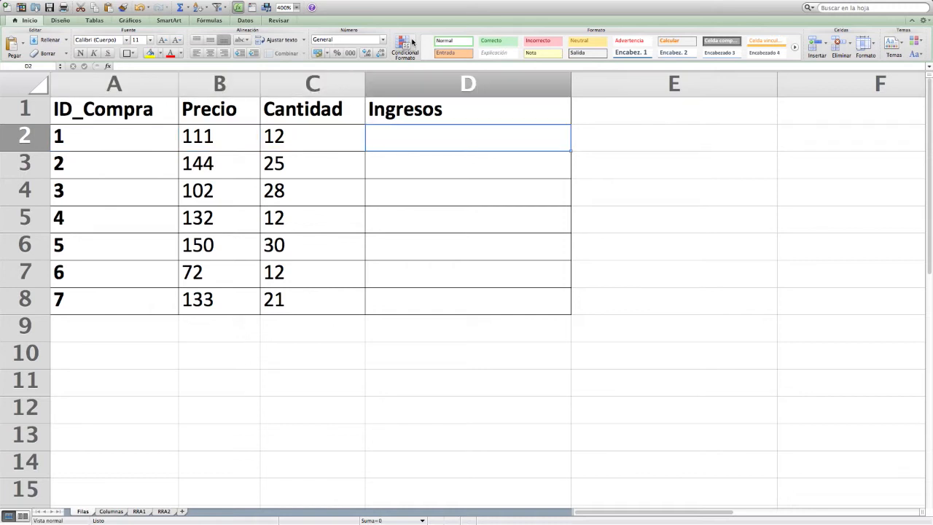
pyautogui.write('=')
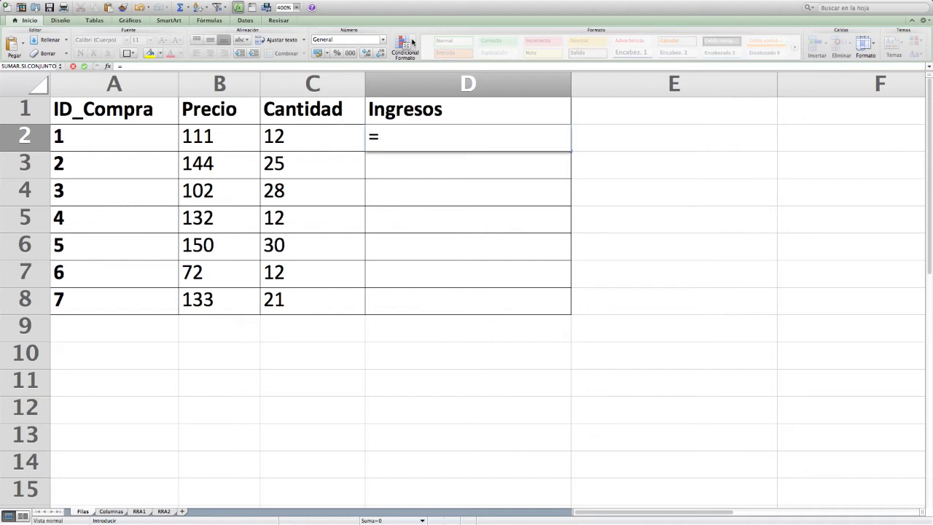
pyautogui.press('Left')
pyautogui.press('Left')
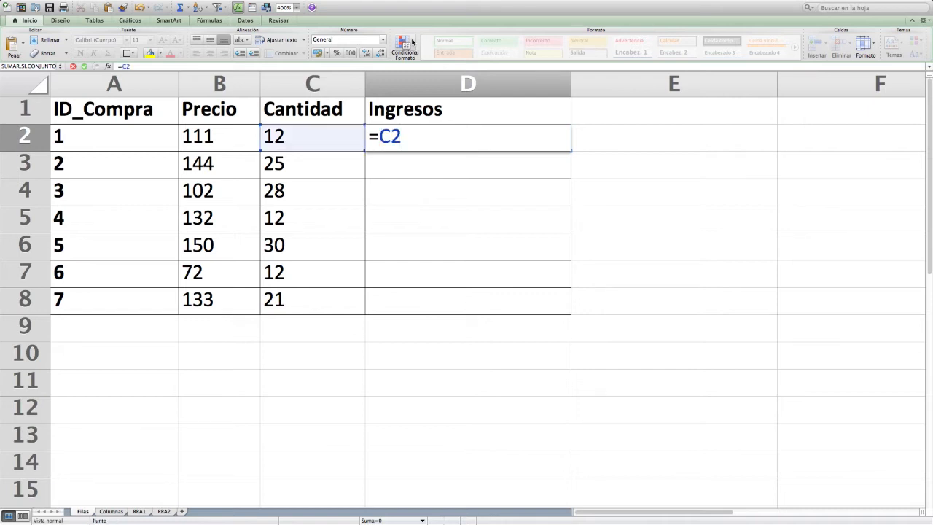
pyautogui.write('*')
pyautogui.press('Left')
pyautogui.press('Return')
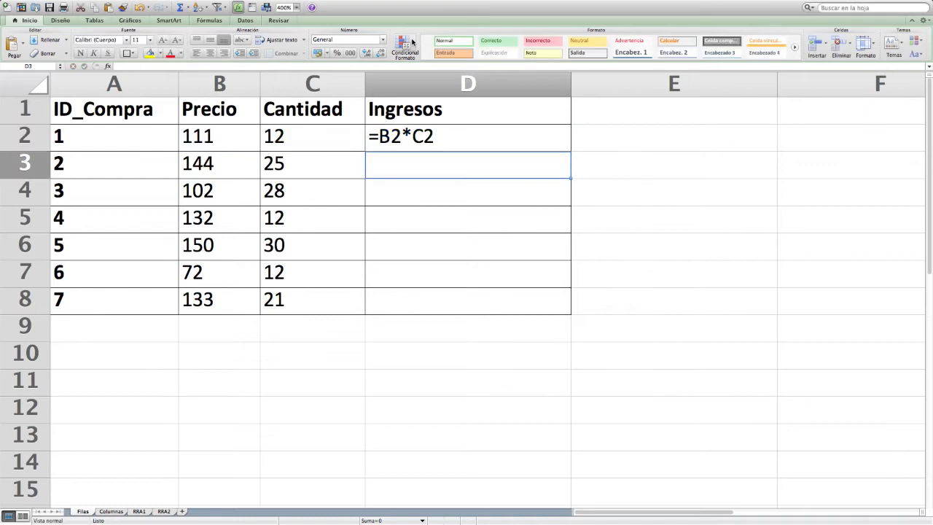
pyautogui.click(503, 140)
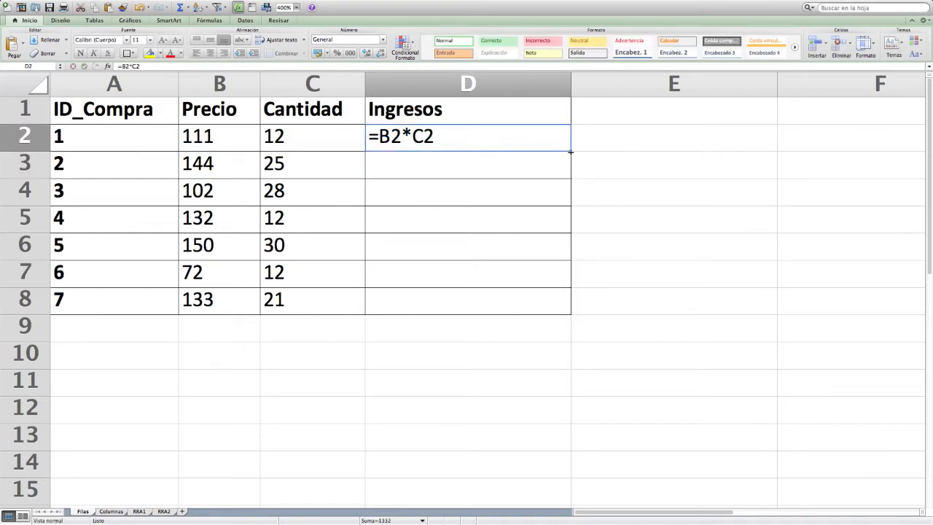
pyautogui.moveTo(571, 152); pyautogui.dragTo(567, 313)
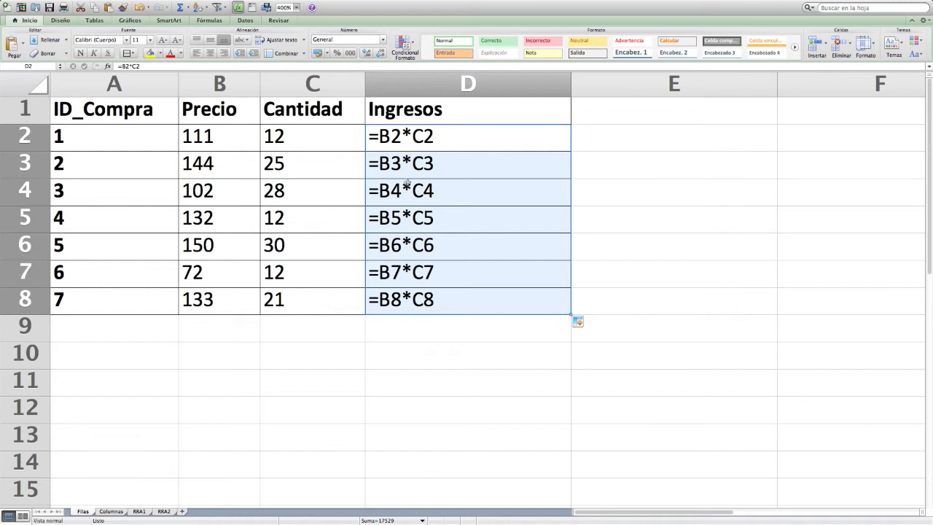
# Step: Examine the cell references in the Ingresos formula in D2
pyautogui.click(384, 139)
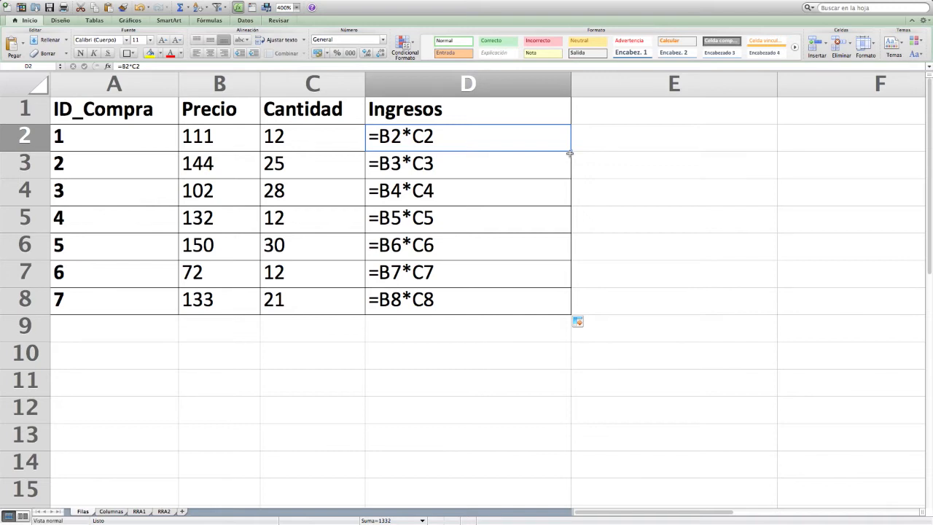
pyautogui.doubleClick(391, 139)
pyautogui.click(391, 139)
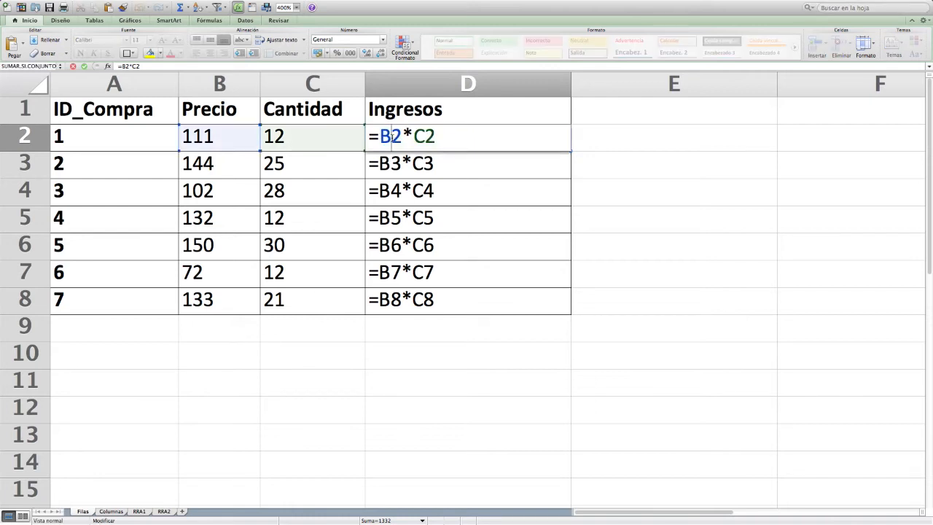
pyautogui.moveTo(392, 138); pyautogui.dragTo(403, 138)
pyautogui.press('Return')
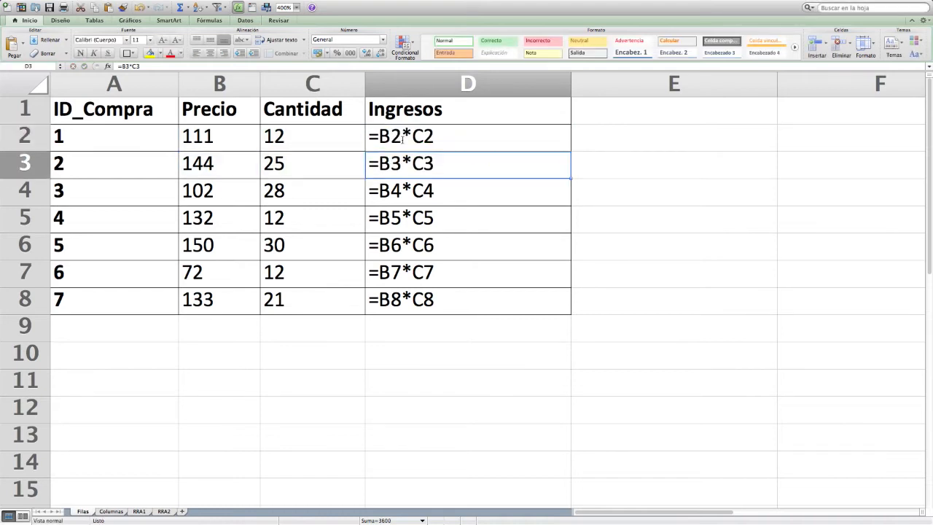
pyautogui.click(427, 136)
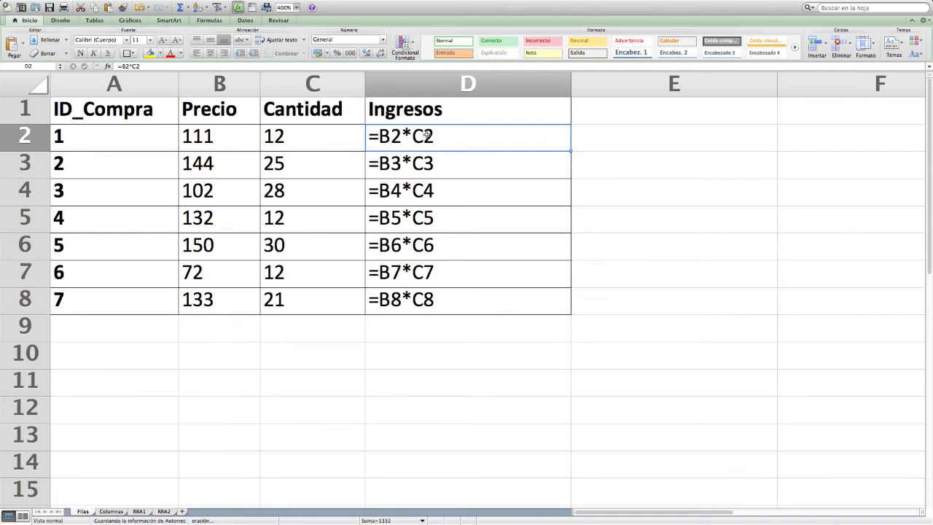
# Step: On the Columnas sheet, enter the Ingreso Mensual formula =B2*B3 in B4 and fill it across through M4
pyautogui.click(115, 513)
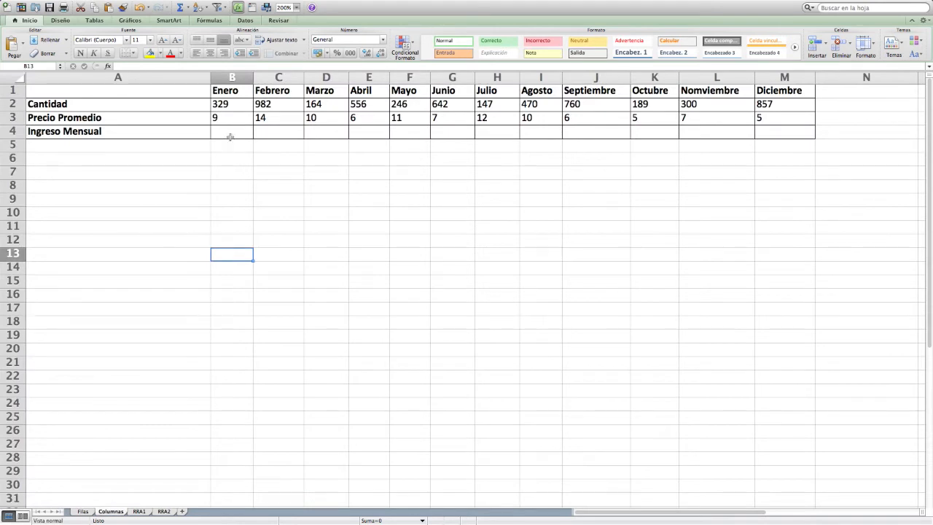
pyautogui.click(231, 135)
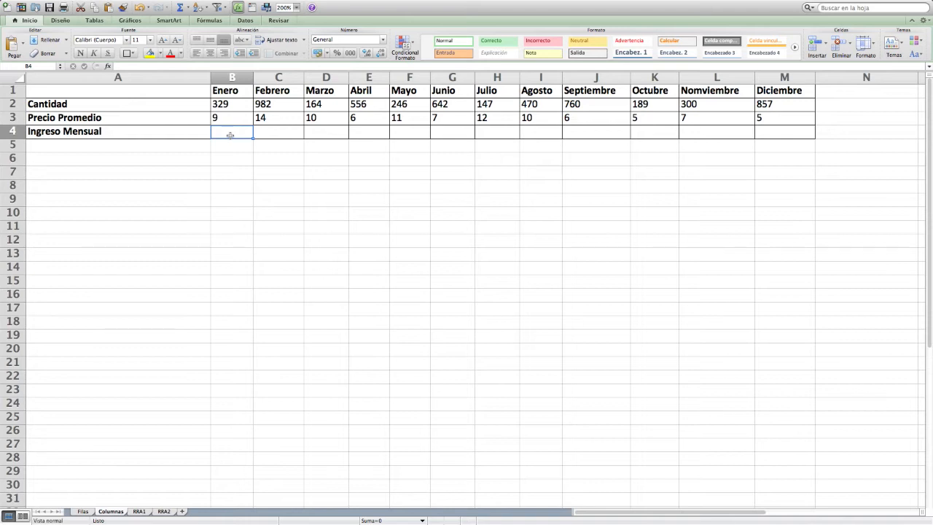
pyautogui.write('=')
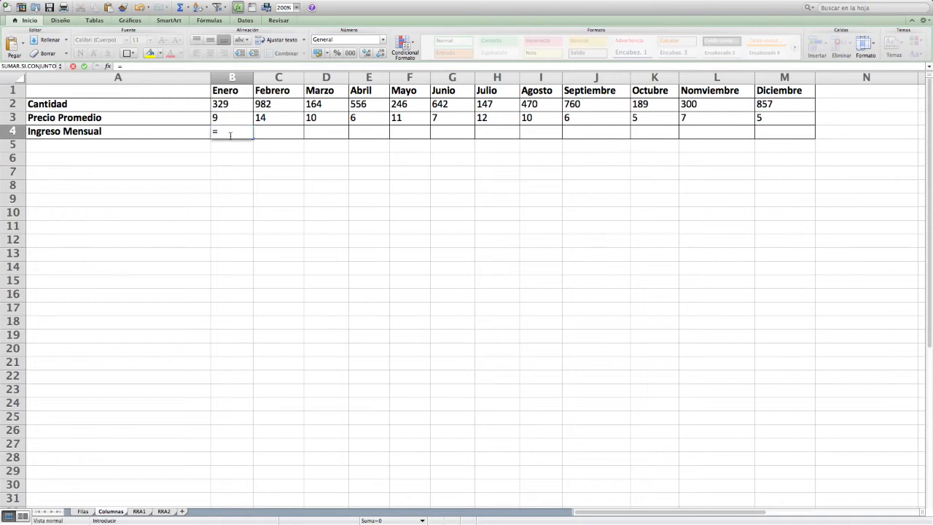
pyautogui.press('Up')
pyautogui.press('Up')
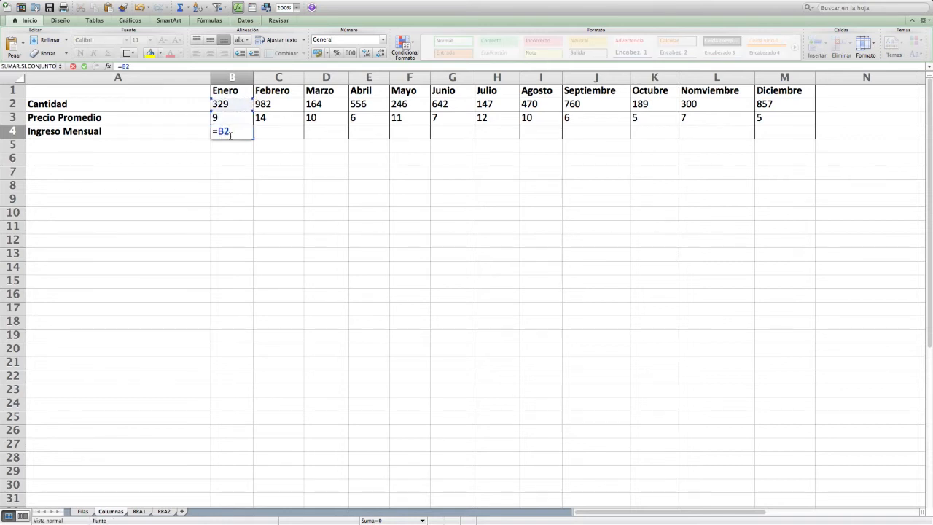
pyautogui.write('*')
pyautogui.press('Up')
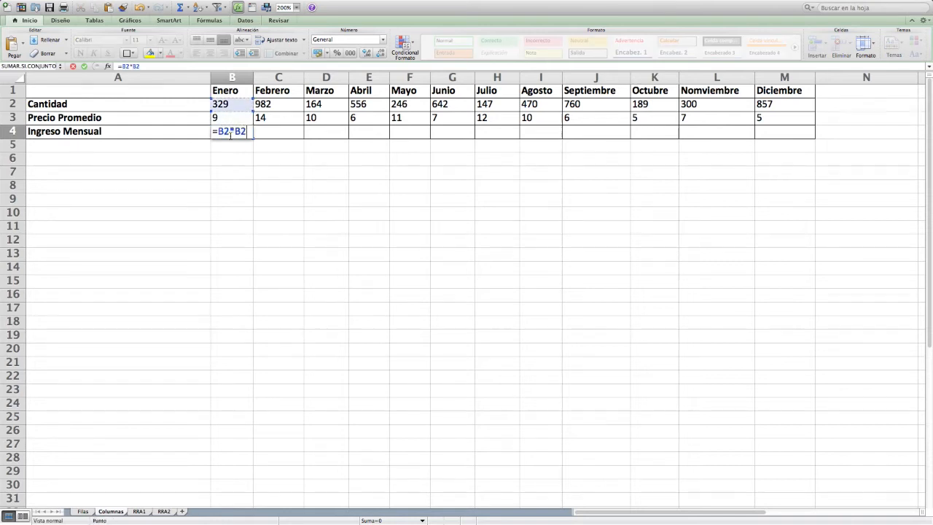
pyautogui.press('Return')
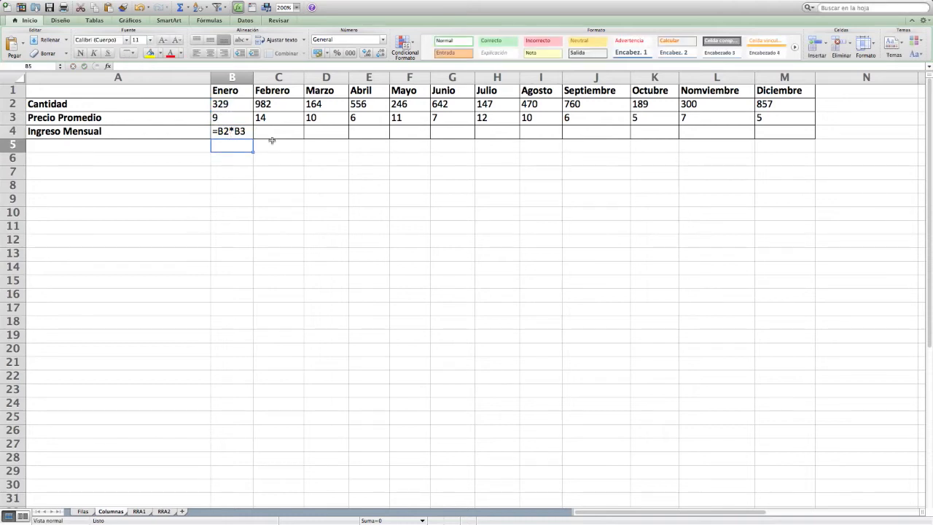
pyautogui.click(232, 134)
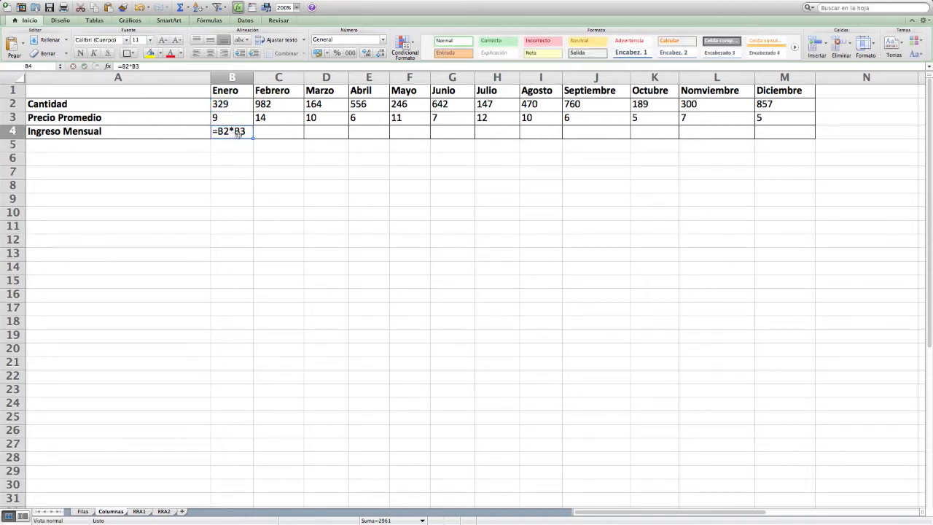
pyautogui.moveTo(253, 137); pyautogui.dragTo(806, 117)
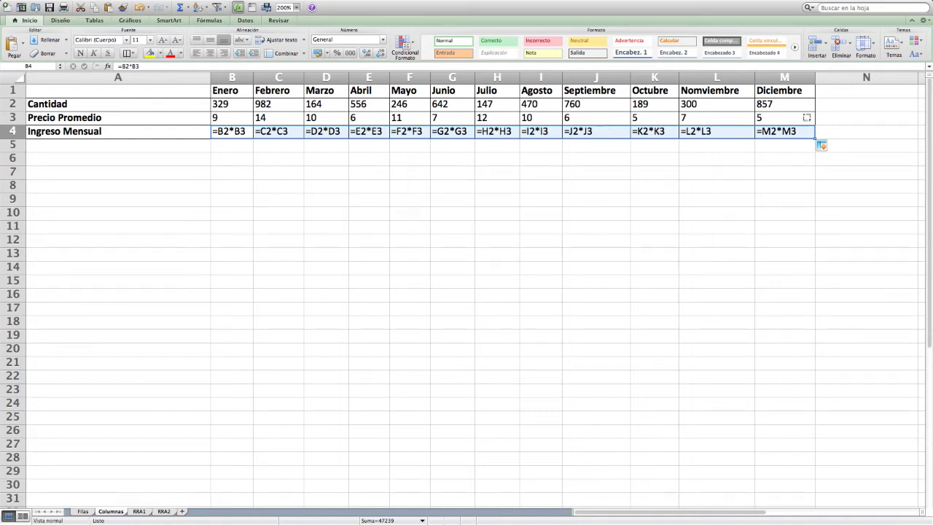
# Step: Examine the cell references in the January Ingreso Mensual formula in B4, discarding any edit
pyautogui.click(239, 134)
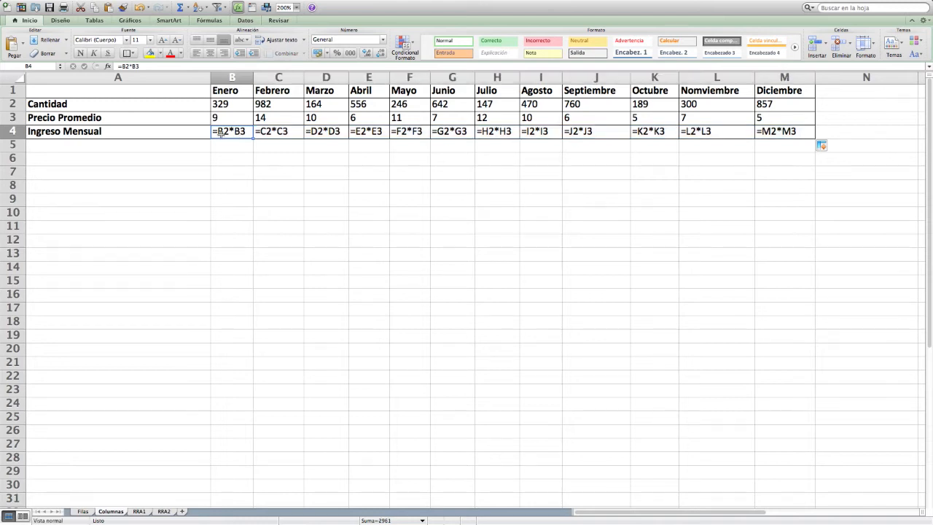
pyautogui.doubleClick(223, 133)
pyautogui.moveTo(223, 134); pyautogui.dragTo(228, 134)
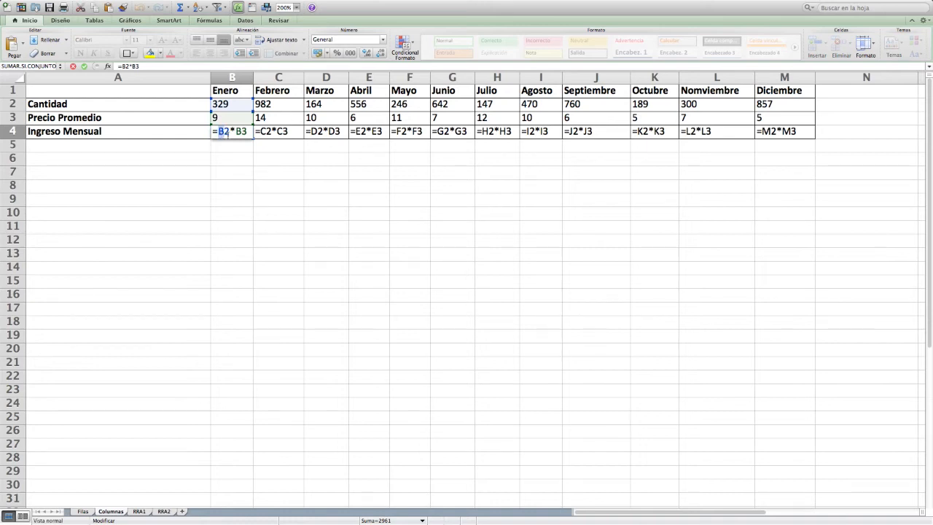
pyautogui.click(223, 133)
pyautogui.write('+')
pyautogui.click(295, 137)
pyautogui.press('Escape')
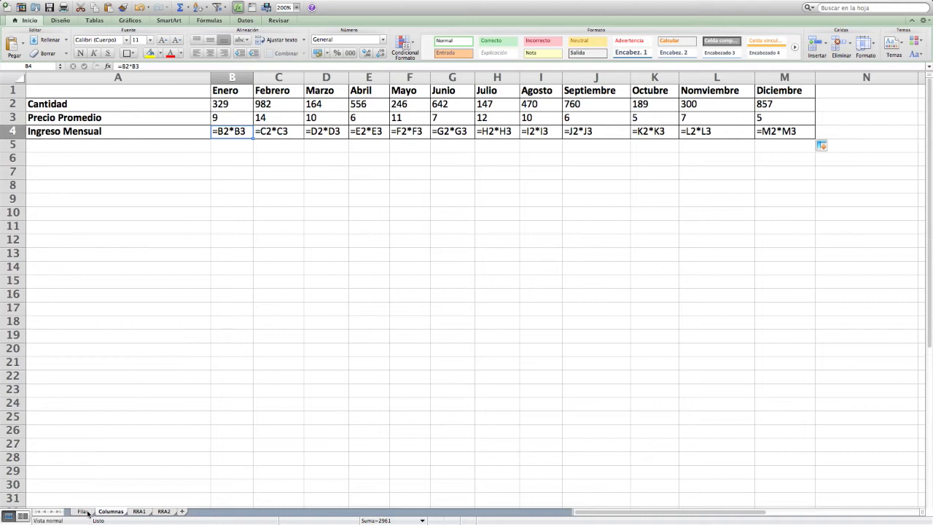
# Step: On the RRA1 sheet, enter the formula =D2/H1 in E2 to convert the first purchase's income to dollars
pyautogui.click(138, 511)
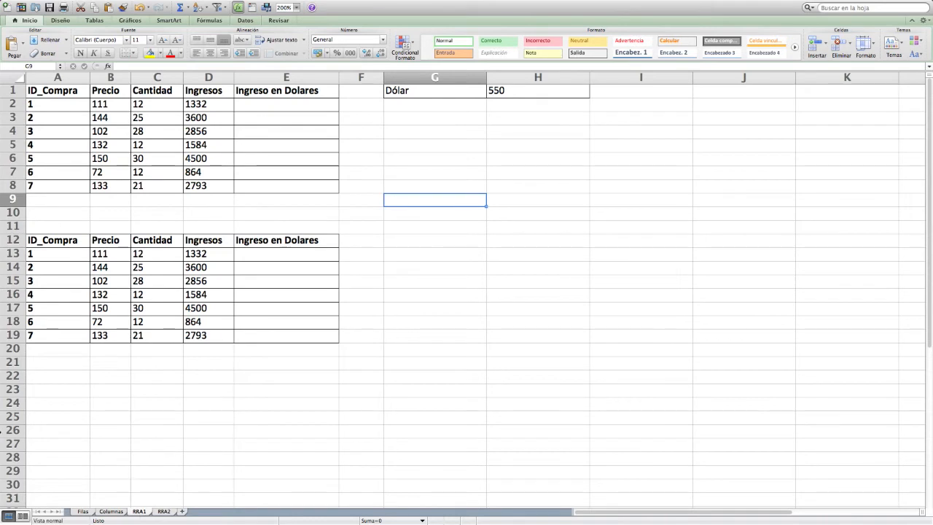
pyautogui.click(314, 101)
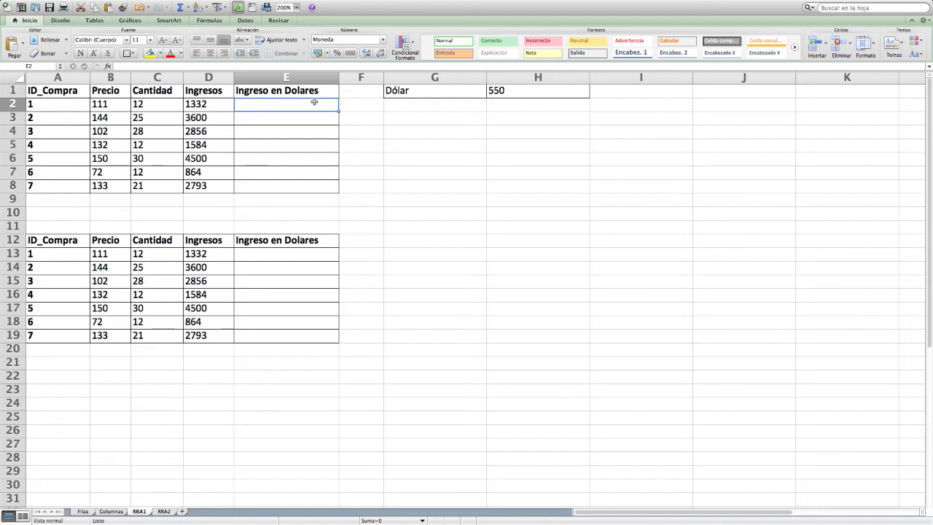
pyautogui.click(536, 92)
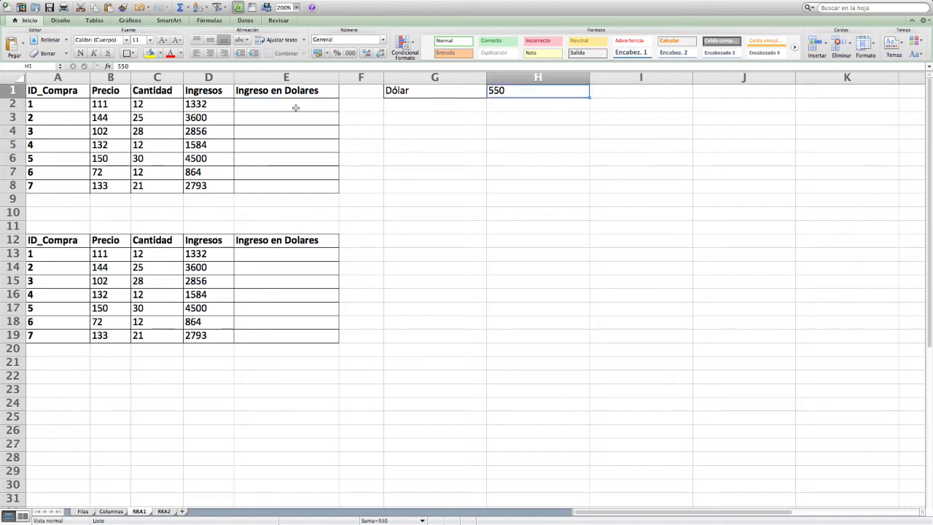
pyautogui.click(295, 108)
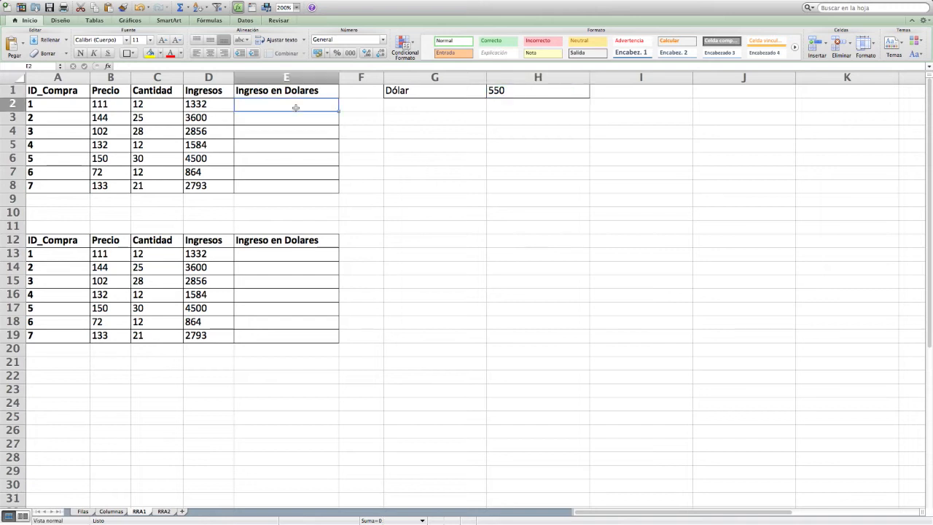
pyautogui.write('=')
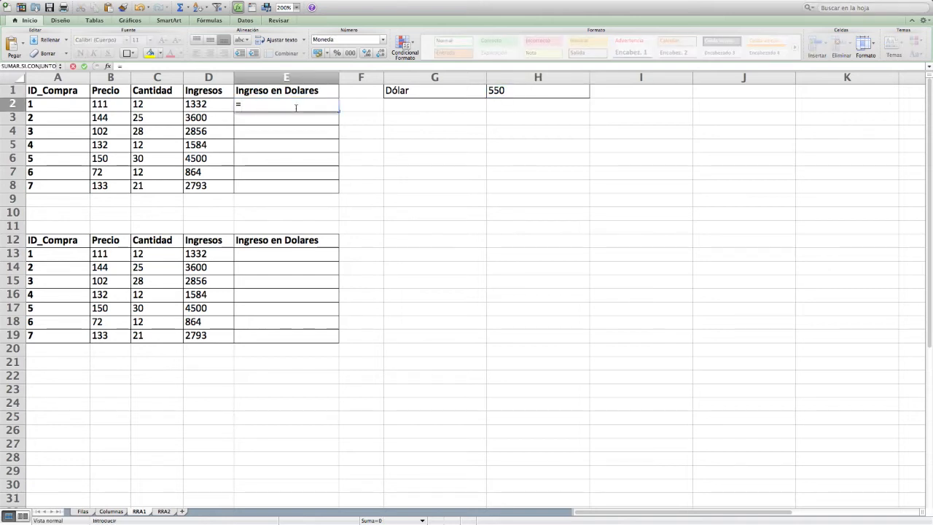
pyautogui.press('Left')
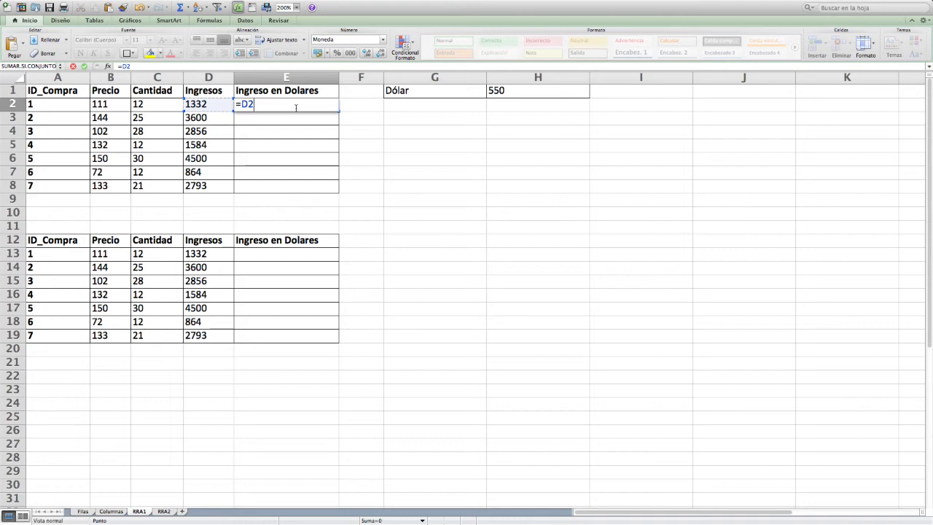
pyautogui.write('/')
pyautogui.press('Up')
pyautogui.press('Right')
pyautogui.press('Right')
pyautogui.press('Right')
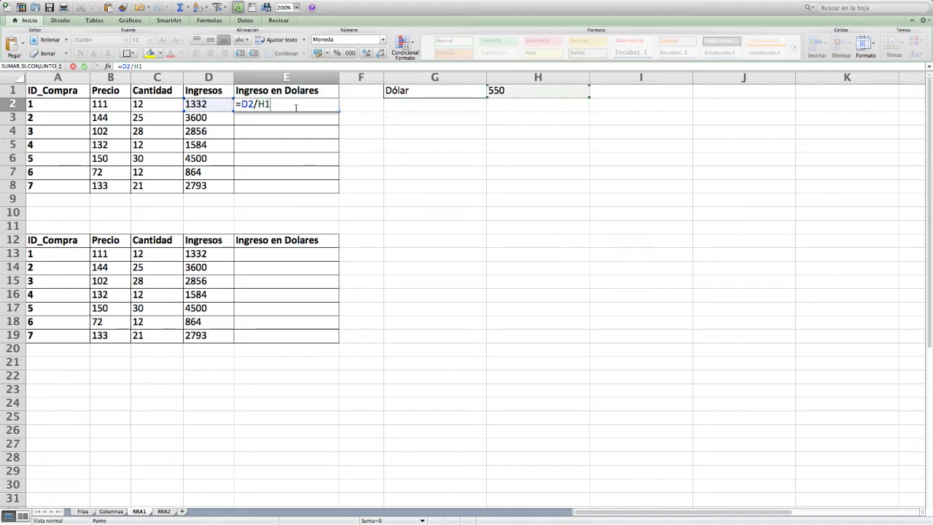
pyautogui.press('Return')
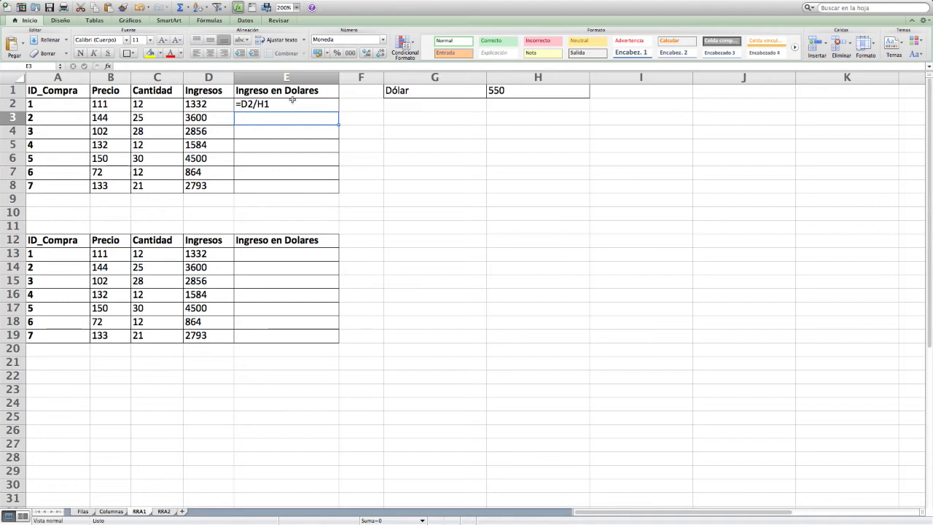
# Step: Try filling the dollar income formula from E2 down through E8, and undo the fill
pyautogui.click(295, 102)
pyautogui.moveTo(338, 112); pyautogui.dragTo(340, 190)
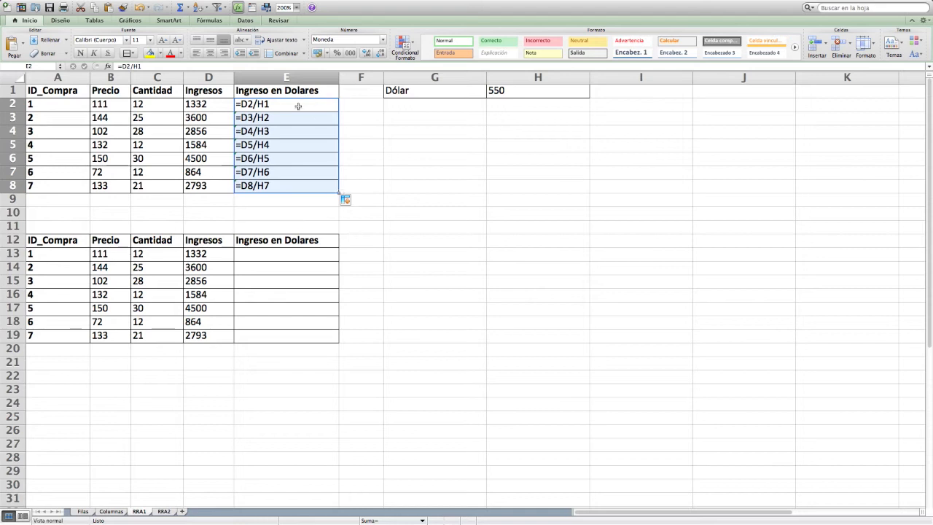
pyautogui.press('super+z')
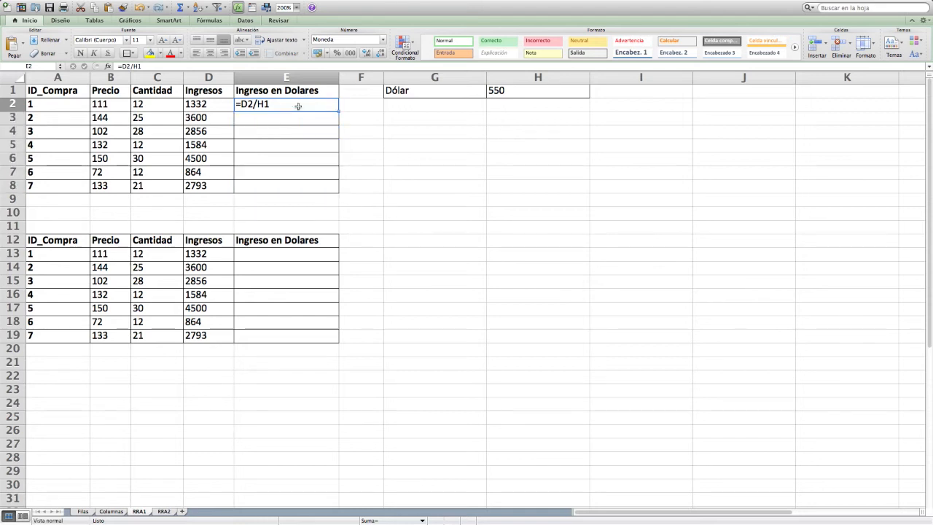
# Step: Make the exchange rate reference in E2 absolute so the formula reads =D2/$H$1
pyautogui.doubleClick(296, 107)
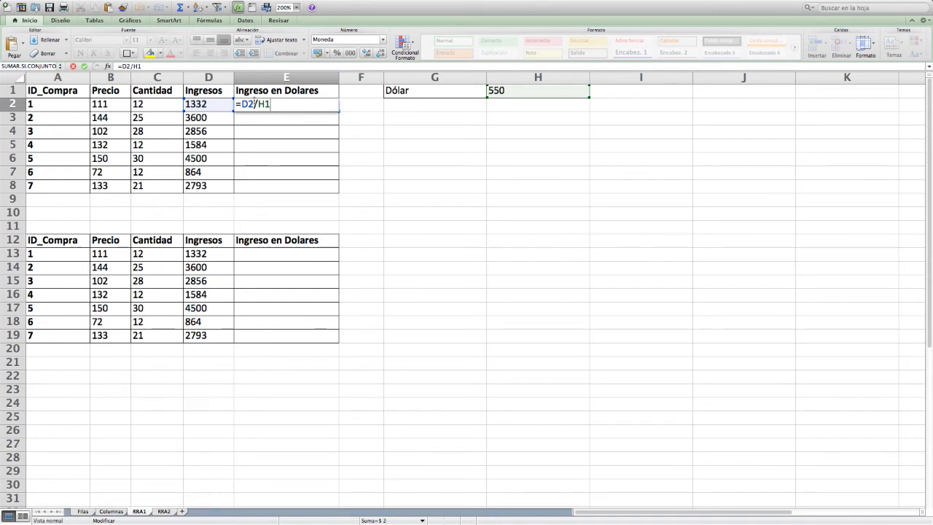
pyautogui.click(260, 105)
pyautogui.write('$H$')
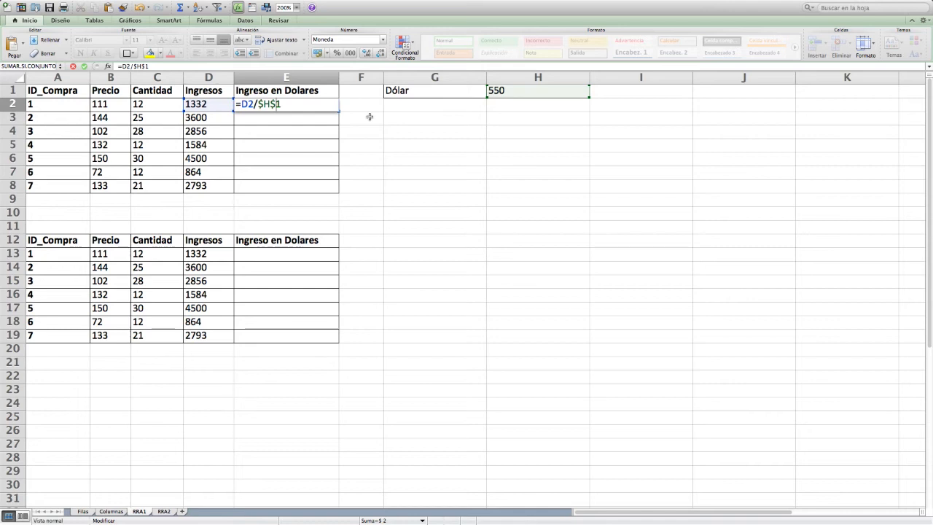
pyautogui.press('Return')
# Step: Copy the dollar income formula from E2 into E13, the first purchase row of the second table
pyautogui.click(318, 106)
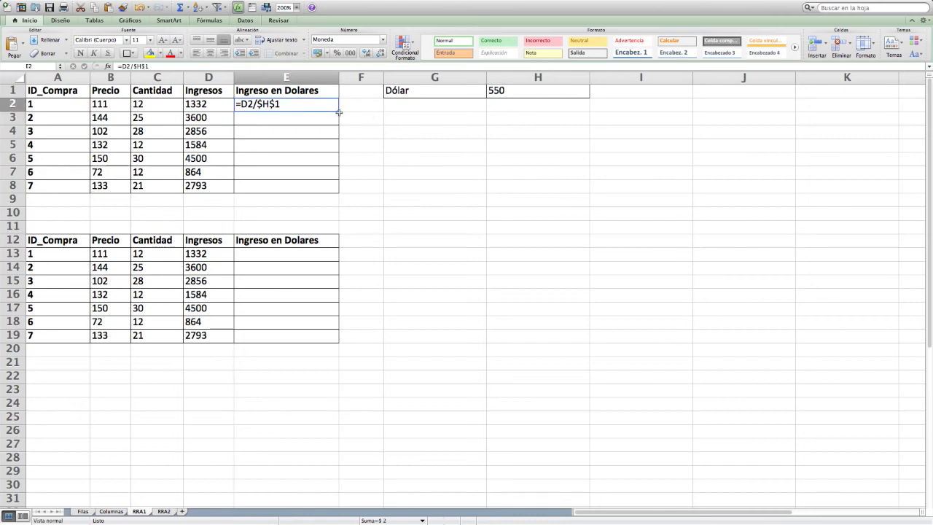
pyautogui.press('super+c')
pyautogui.click(287, 255)
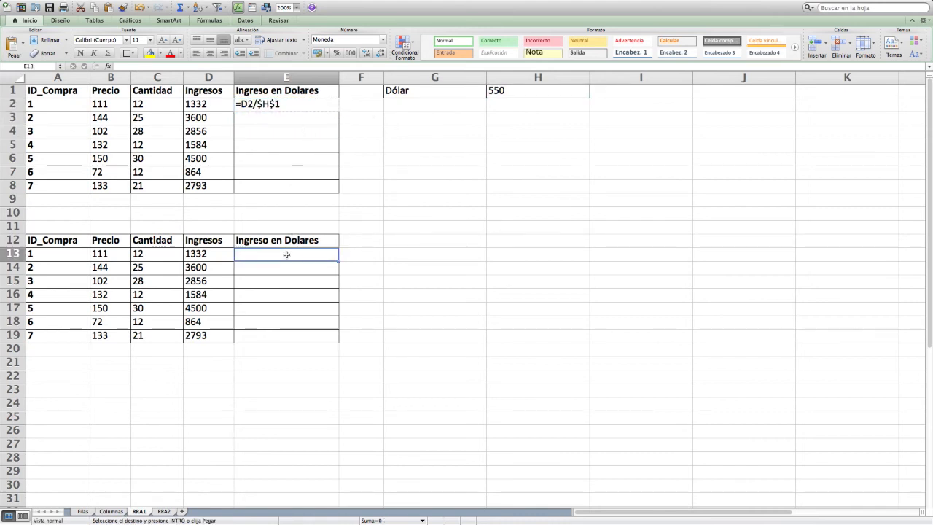
pyautogui.press('super+v')
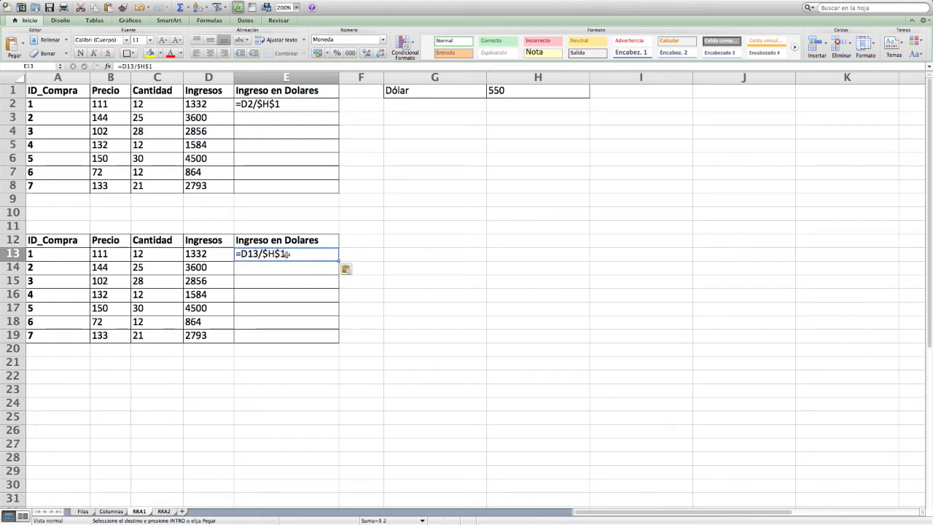
# Step: Fill the dollar income formula from E13 down through E19 and review the filled references
pyautogui.click(343, 264)
pyautogui.click(329, 254)
pyautogui.moveTo(338, 261); pyautogui.dragTo(337, 342)
pyautogui.click(299, 290)
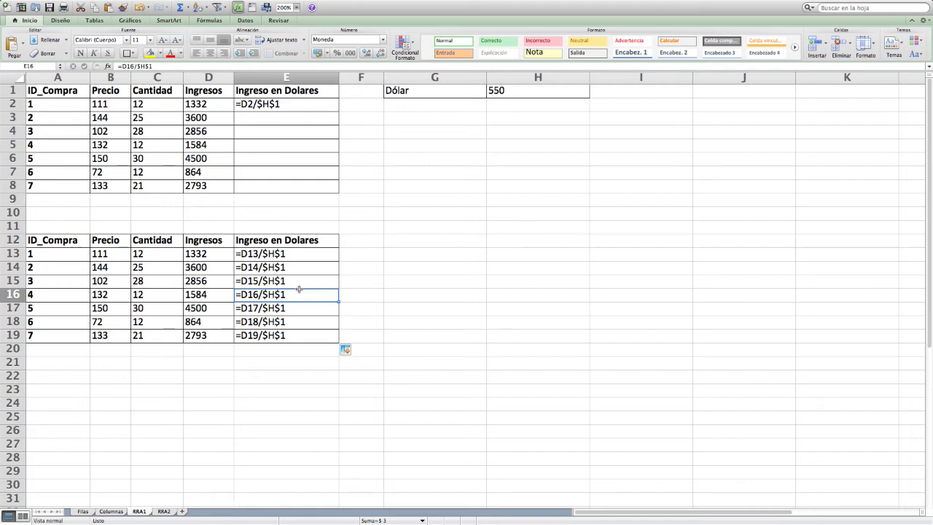
pyautogui.click(275, 254)
pyautogui.moveTo(274, 254); pyautogui.dragTo(277, 335)
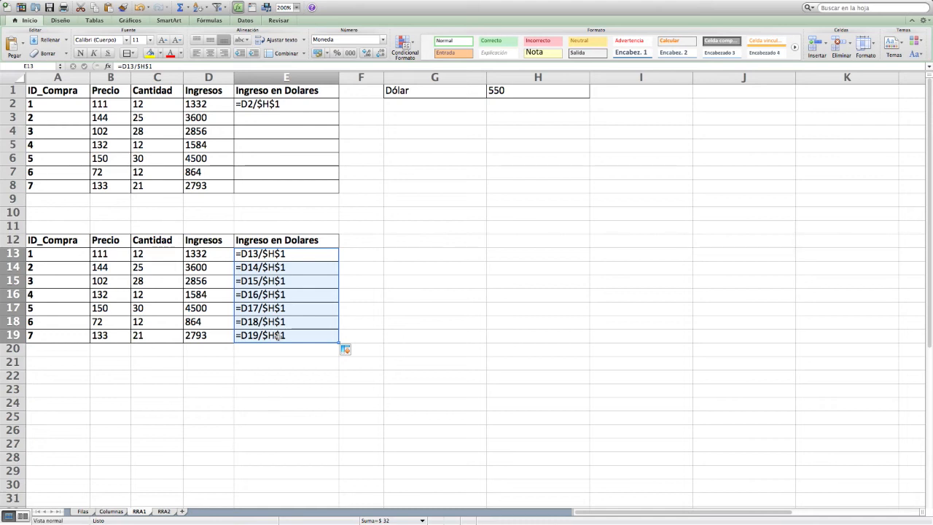
# Step: On the RRA2 sheet, enter the formula =B4/P1 in B5 to convert January's monthly income to UF
pyautogui.click(164, 511)
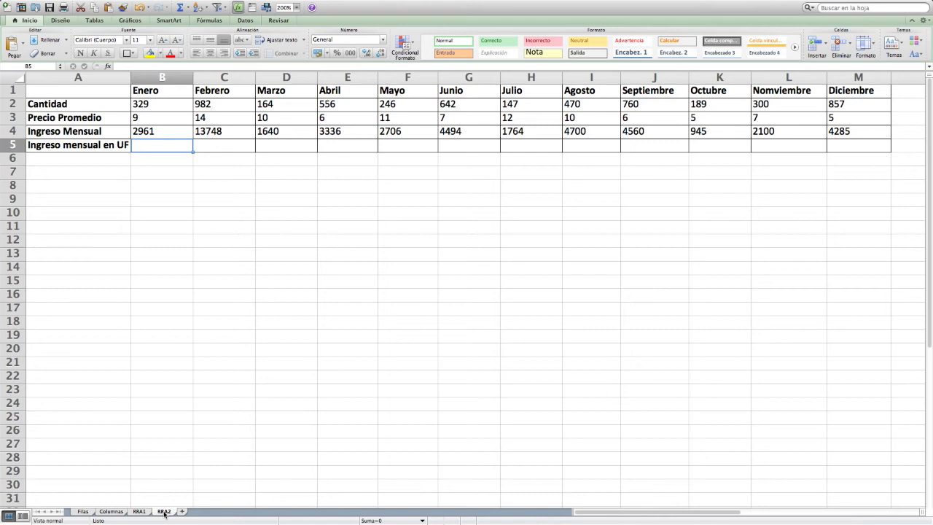
pyautogui.write('=')
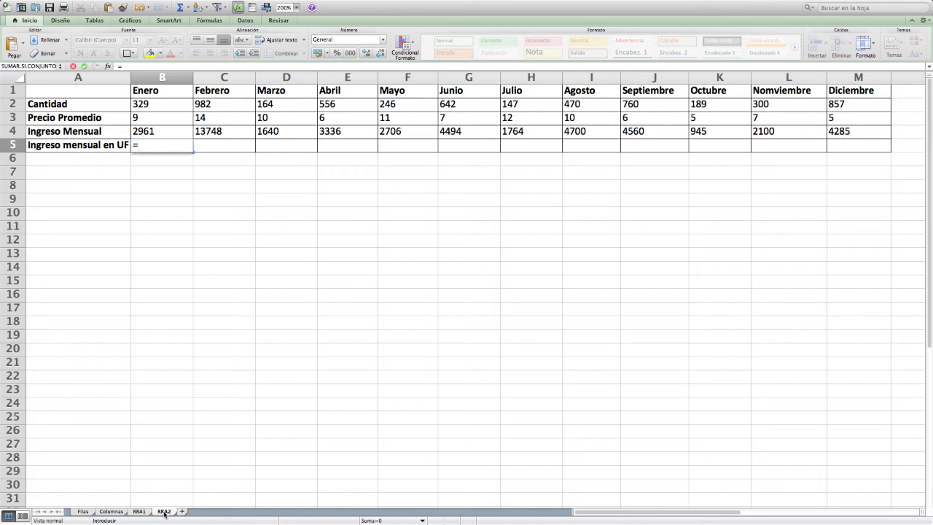
pyautogui.press('Up')
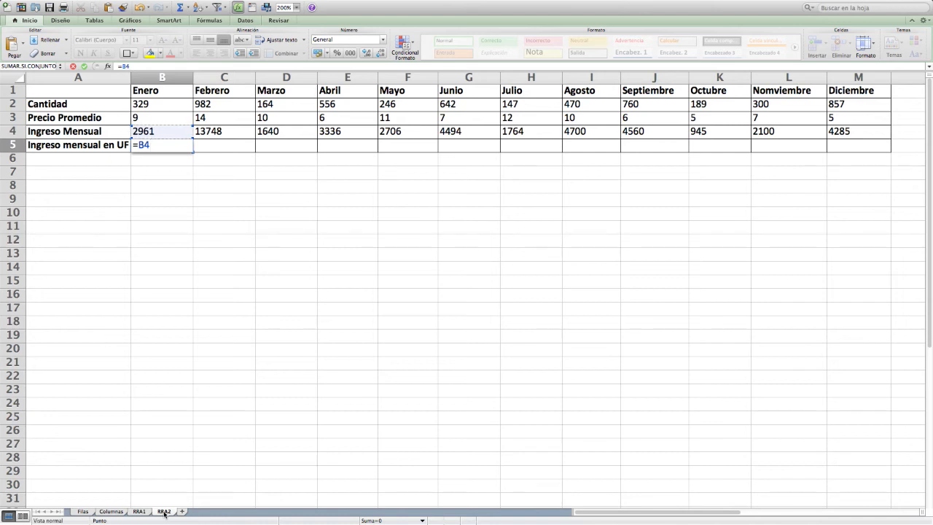
pyautogui.write('/')
pyautogui.press('Up')
pyautogui.press('Up')
pyautogui.press('Up')
pyautogui.press('Up')
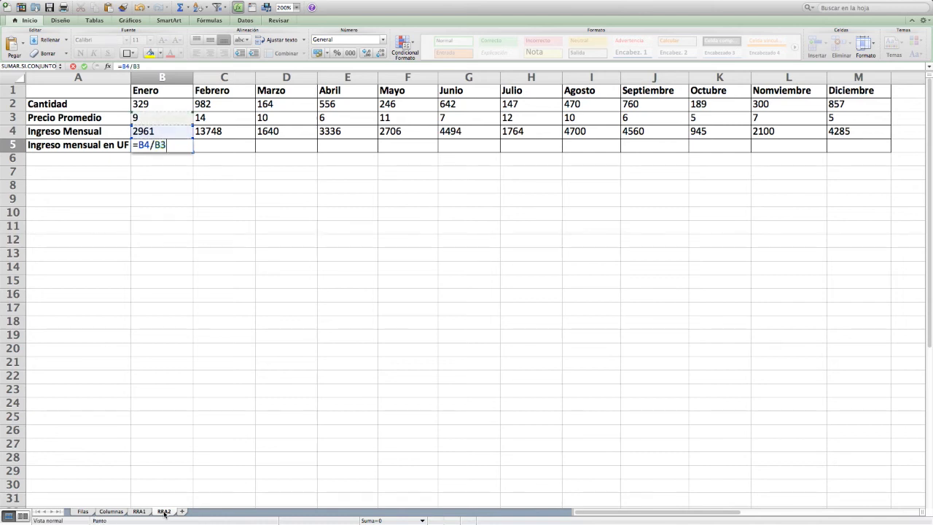
pyautogui.press('Right')
pyautogui.press('Right')
pyautogui.press('Right')
pyautogui.press('Right')
pyautogui.press('Right')
pyautogui.press('Right')
pyautogui.press('Right')
pyautogui.press('Right')
pyautogui.press('Right')
pyautogui.press('Right')
pyautogui.press('Right')
pyautogui.press('Right')
pyautogui.press('Right')
pyautogui.press('Right')
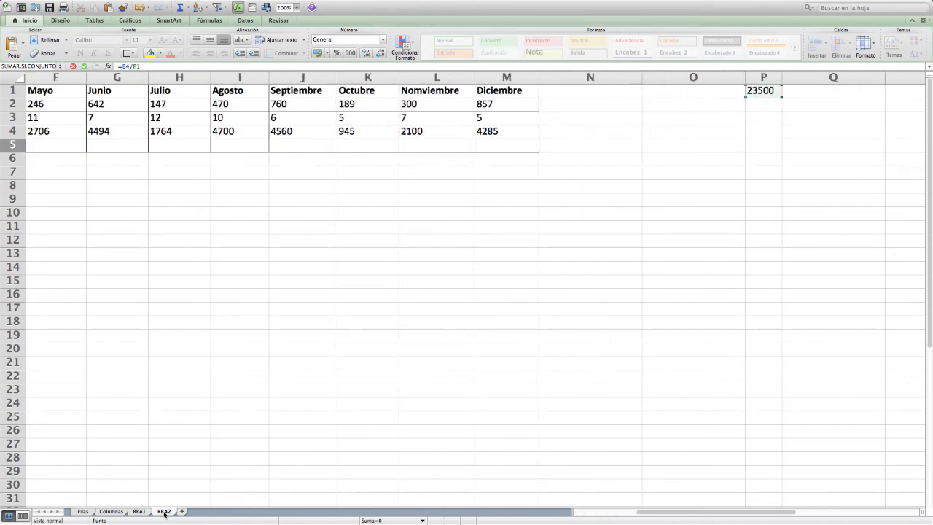
pyautogui.press('Return')
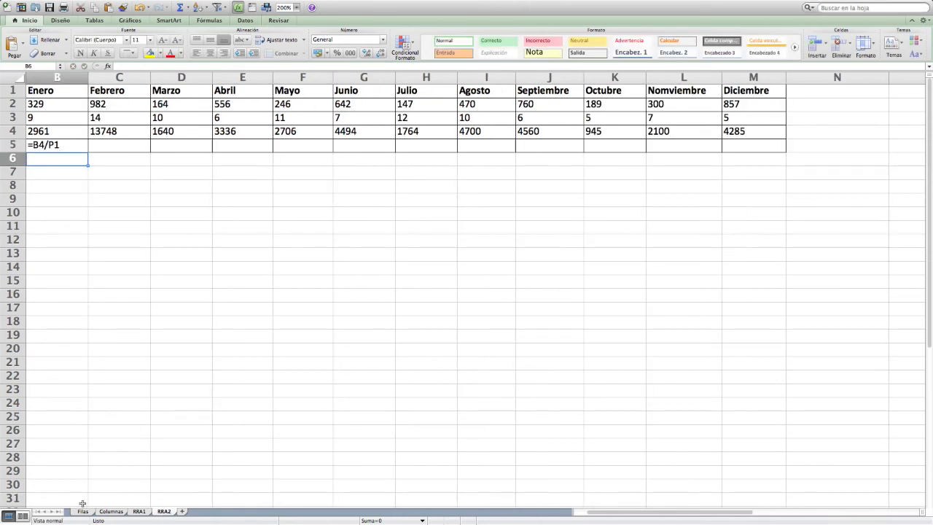
# Step: Make the UF value reference in B5 absolute as =B4/$P$1 and fill the formula across through December in M5
pyautogui.press('Up')
pyautogui.press('Left')
pyautogui.click(162, 145)
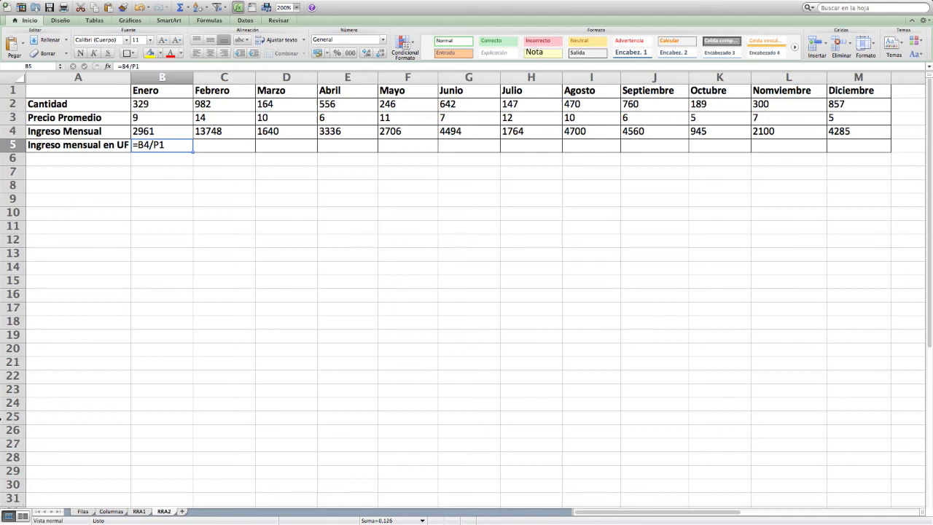
pyautogui.doubleClick(163, 146)
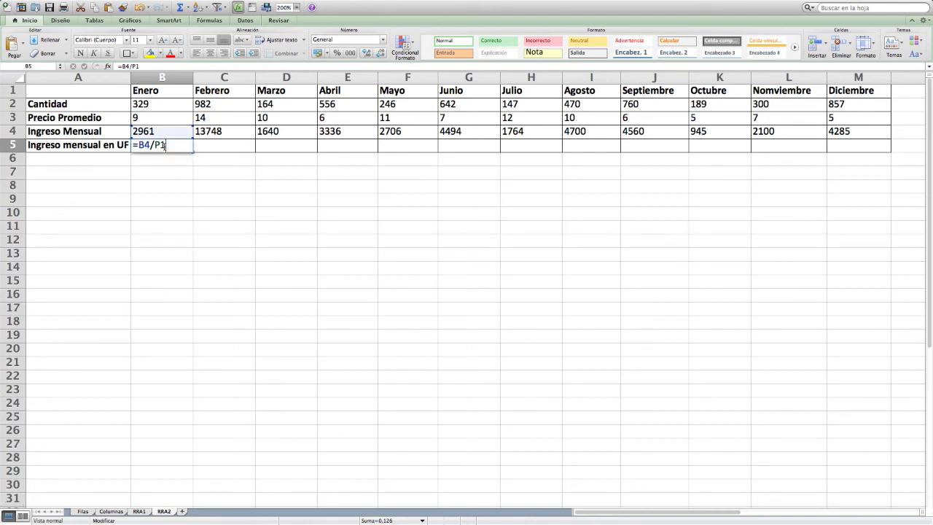
pyautogui.click(156, 145)
pyautogui.write('$')
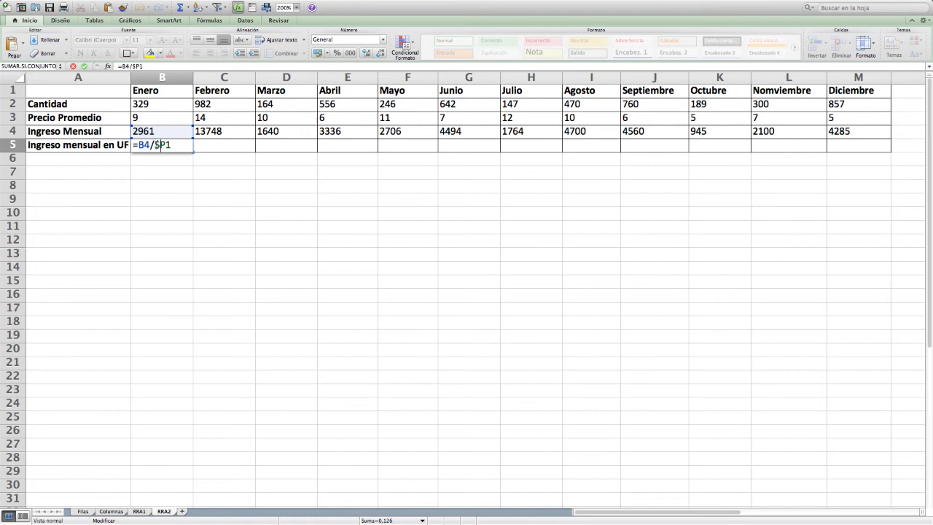
pyautogui.click(168, 145)
pyautogui.write('$')
pyautogui.press('Return')
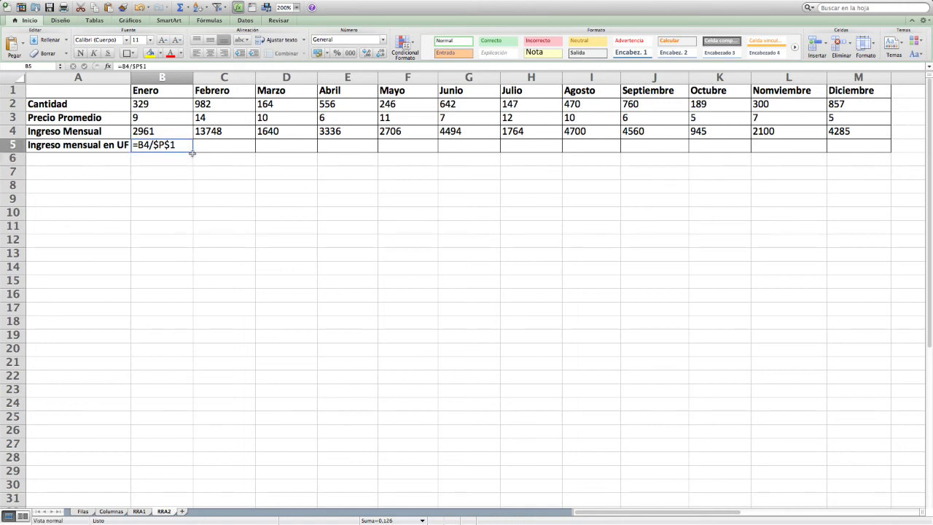
pyautogui.moveTo(191, 153); pyautogui.dragTo(870, 143)
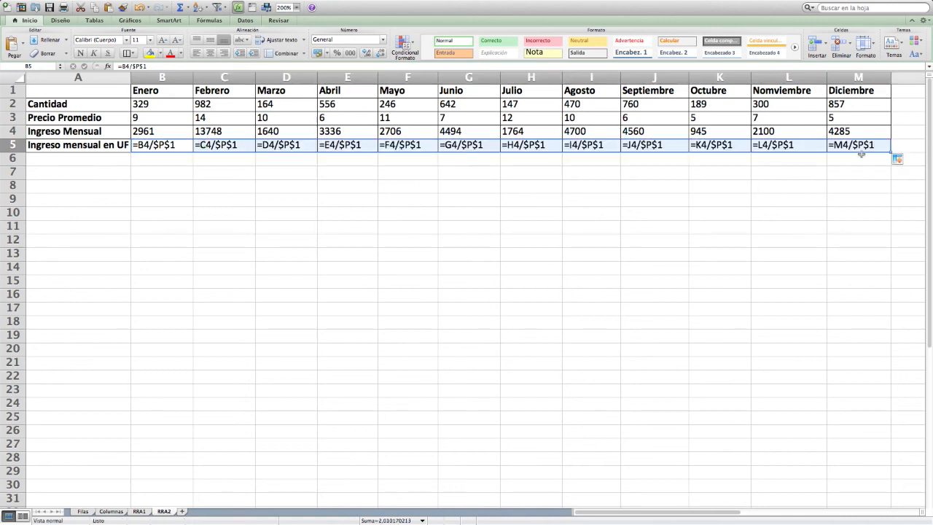